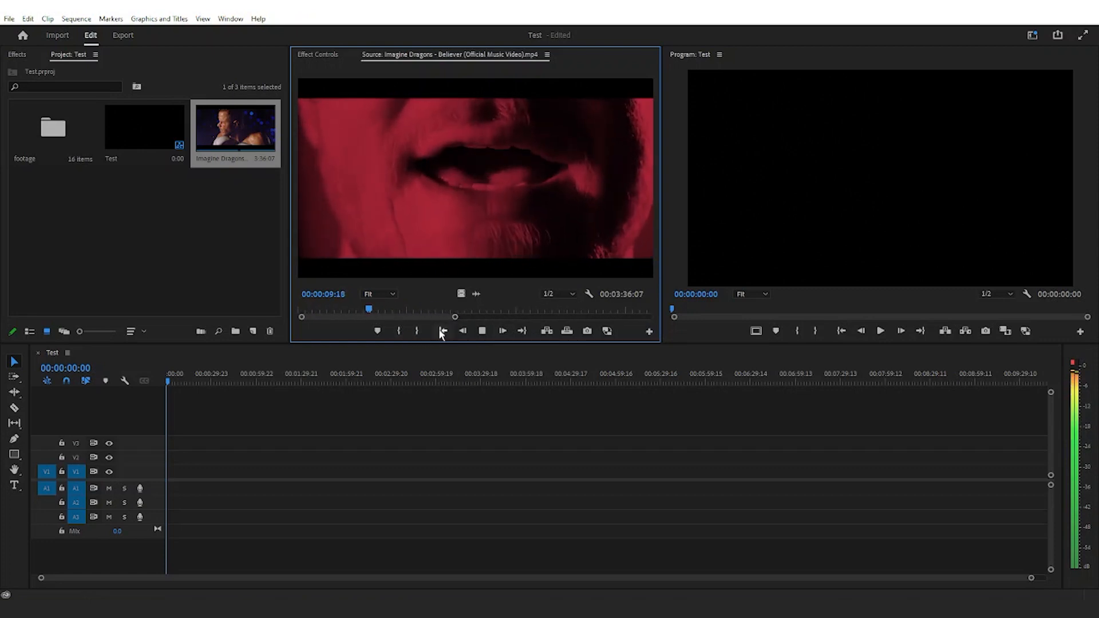
# Step: Mark an out point about 11 seconds into the Believer music video and place the trimmed clip at the start of the Test sequence
pyautogui.click(417, 331)
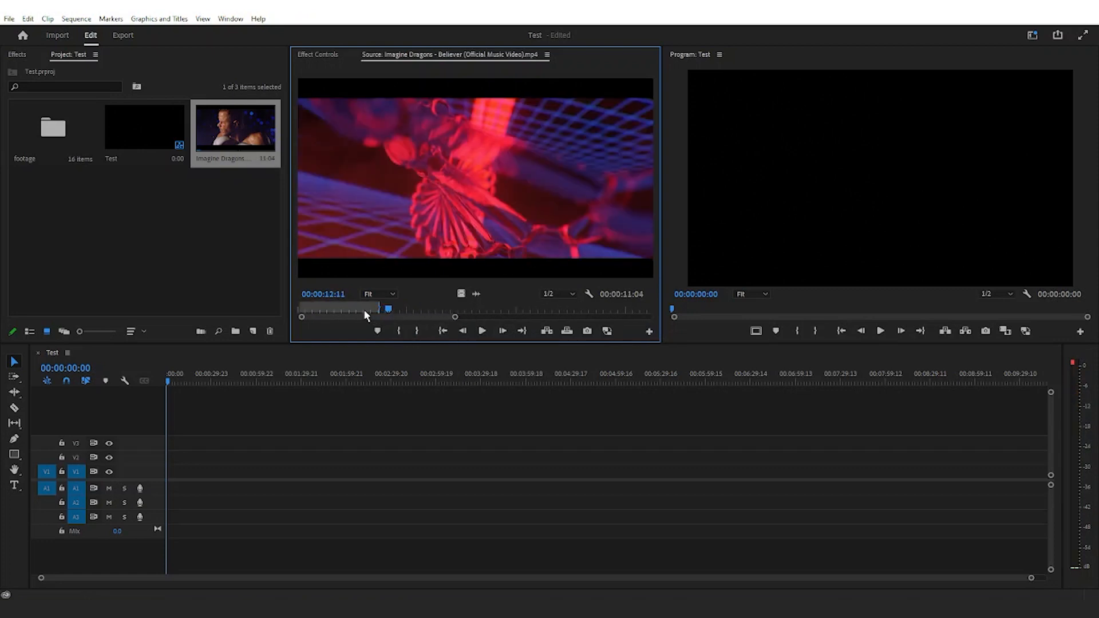
pyautogui.click(298, 309)
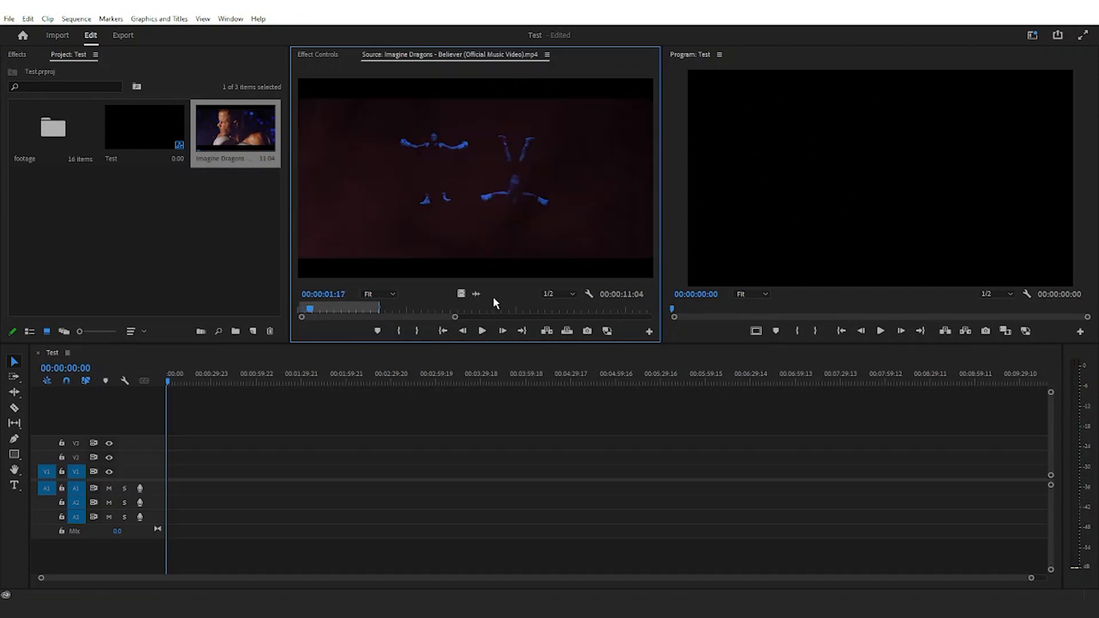
pyautogui.moveTo(194, 483); pyautogui.dragTo(172, 482)
pyautogui.click(643, 327)
pyautogui.moveTo(792, 580); pyautogui.dragTo(629, 581)
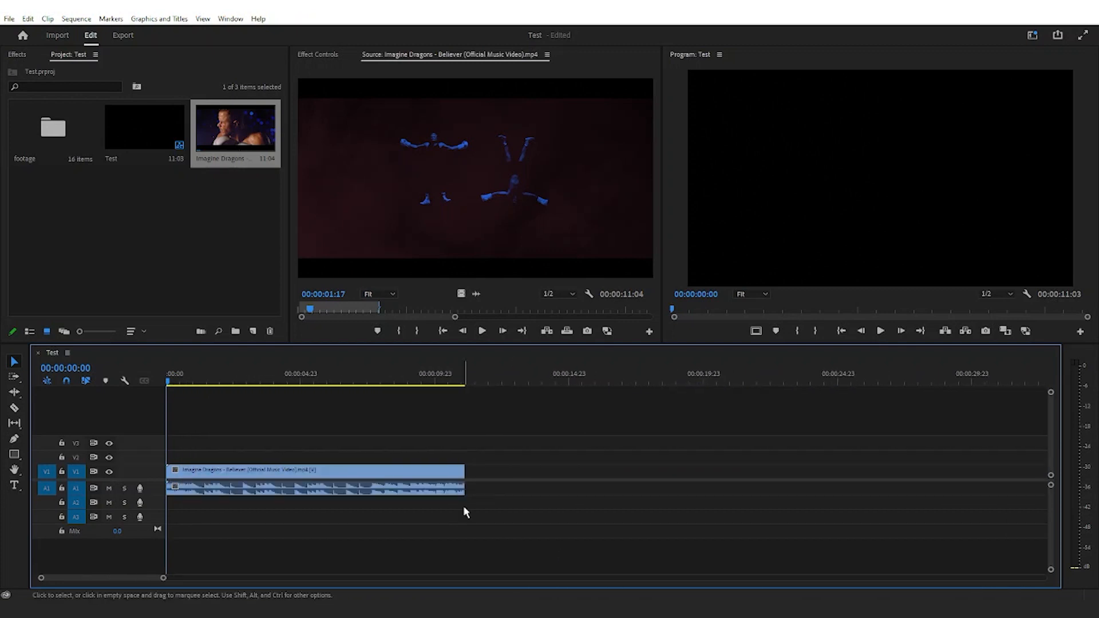
# Step: Increase the height of the video tracks and audio track A1 in the timeline
pyautogui.hotkey('ctrl', '=')
pyautogui.hotkey('ctrl', '=')
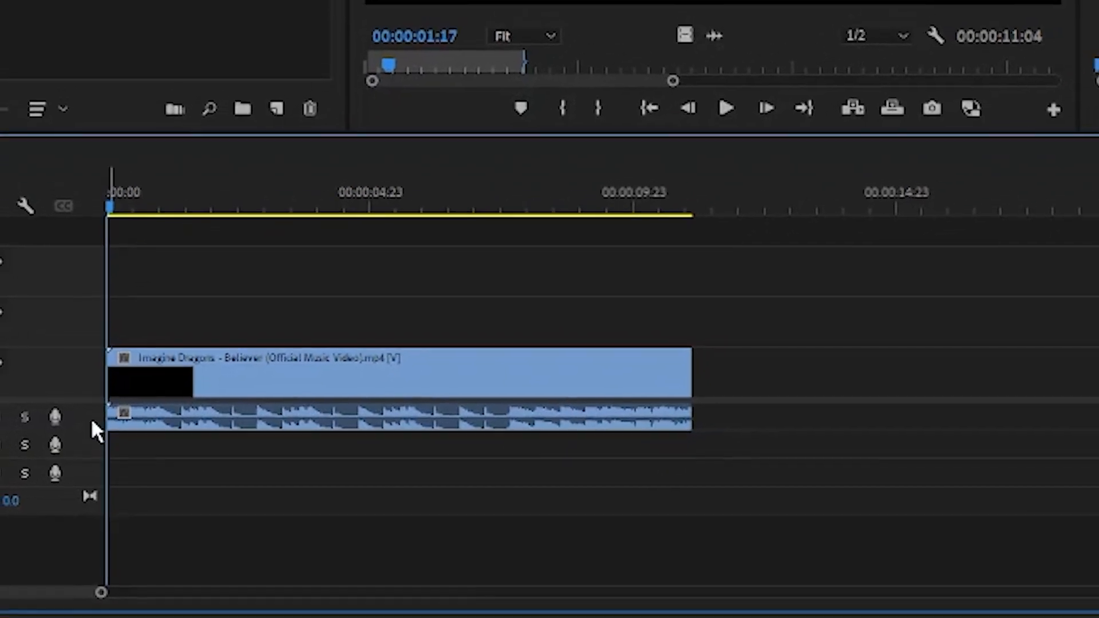
pyautogui.moveTo(87, 429); pyautogui.dragTo(88, 449)
pyautogui.moveTo(176, 380)
pyautogui.mouseDown()
pyautogui.moveTo(165, 380)
pyautogui.moveTo(184, 381)
pyautogui.moveTo(175, 389)
pyautogui.mouseUp()
pyautogui.click(366, 532)
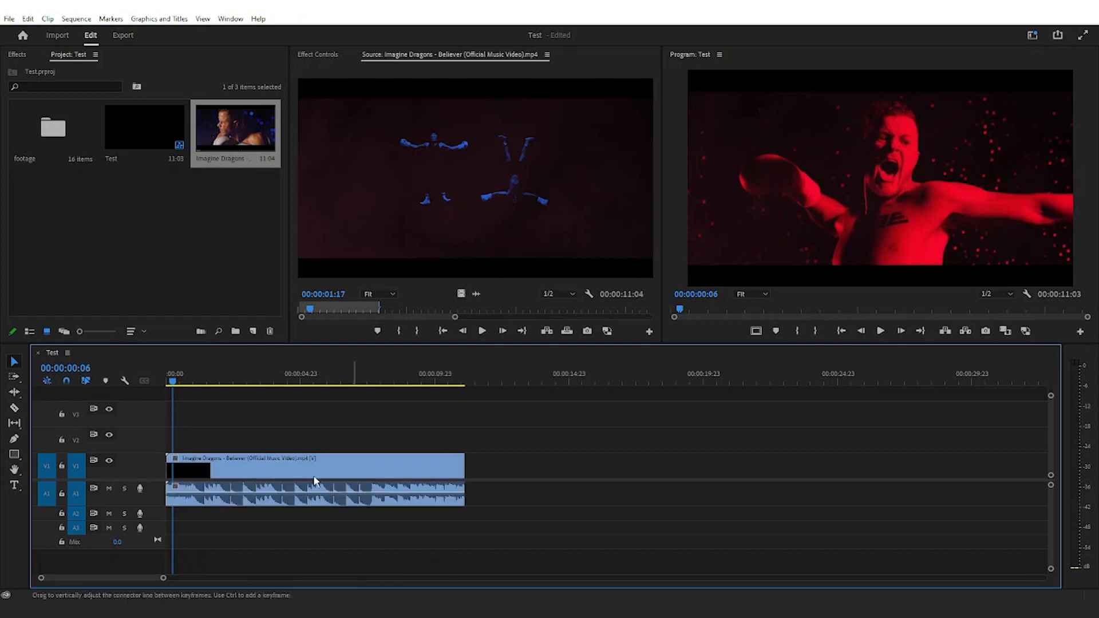
# Step: Run Scene Edit Detection on the music video clip, creating a clip marker at each detected cut point without applying cuts
pyautogui.rightClick(286, 466)
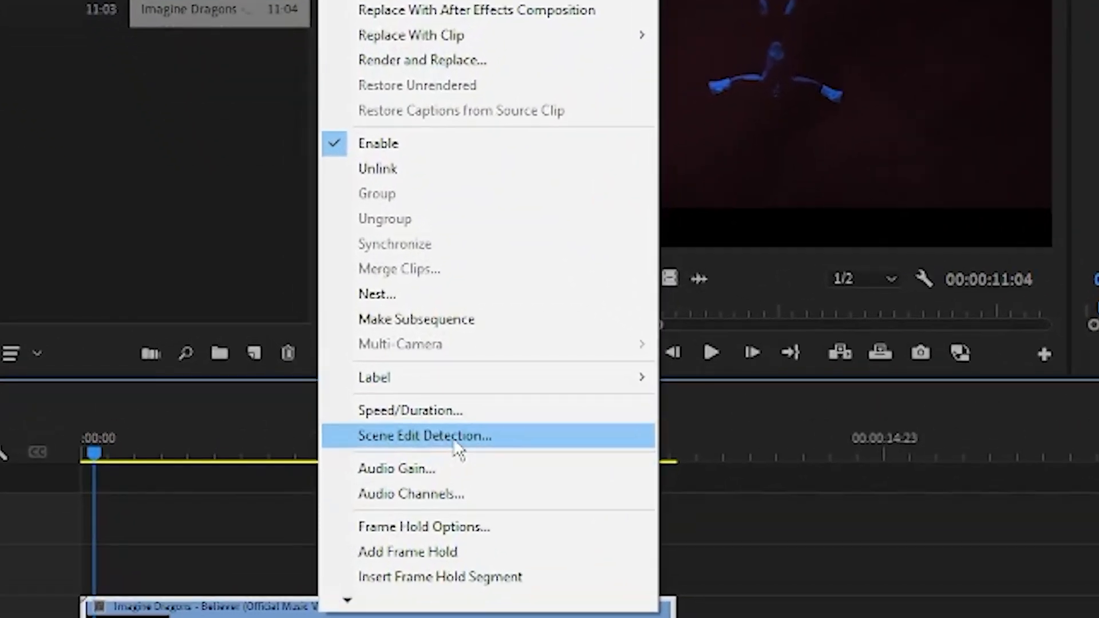
pyautogui.click(457, 442)
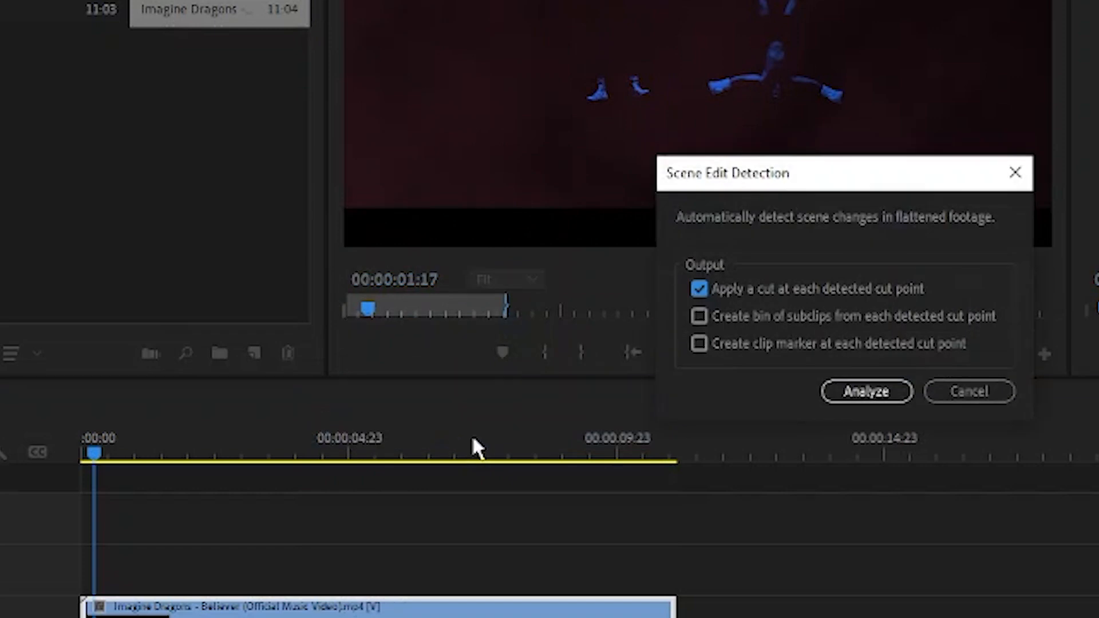
pyautogui.click(569, 348)
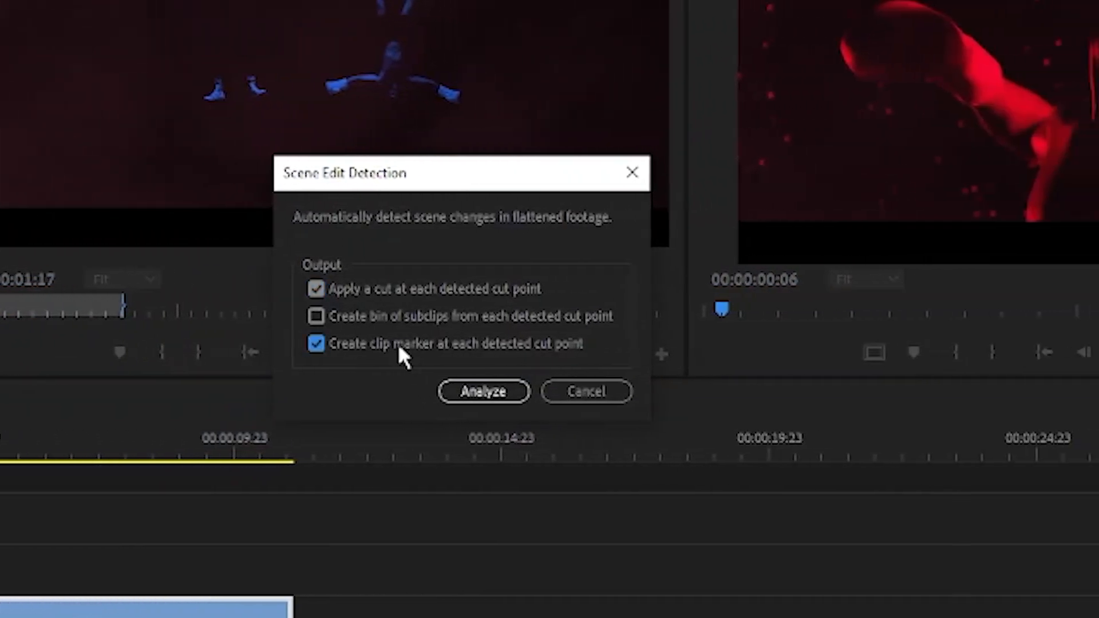
pyautogui.click(393, 287)
pyautogui.click(484, 392)
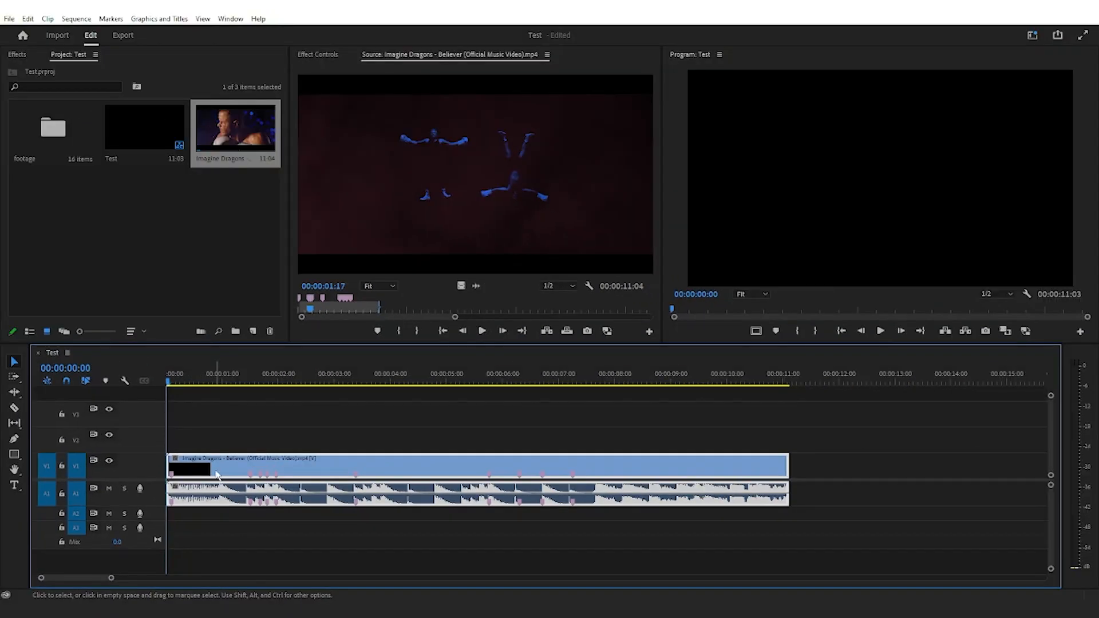
# Step: Add a sequence marker at the clip's first scene marker, at 00:00:00:02
pyautogui.moveTo(100, 576); pyautogui.dragTo(84, 578)
pyautogui.press('m')
pyautogui.moveTo(172, 382); pyautogui.dragTo(183, 382)
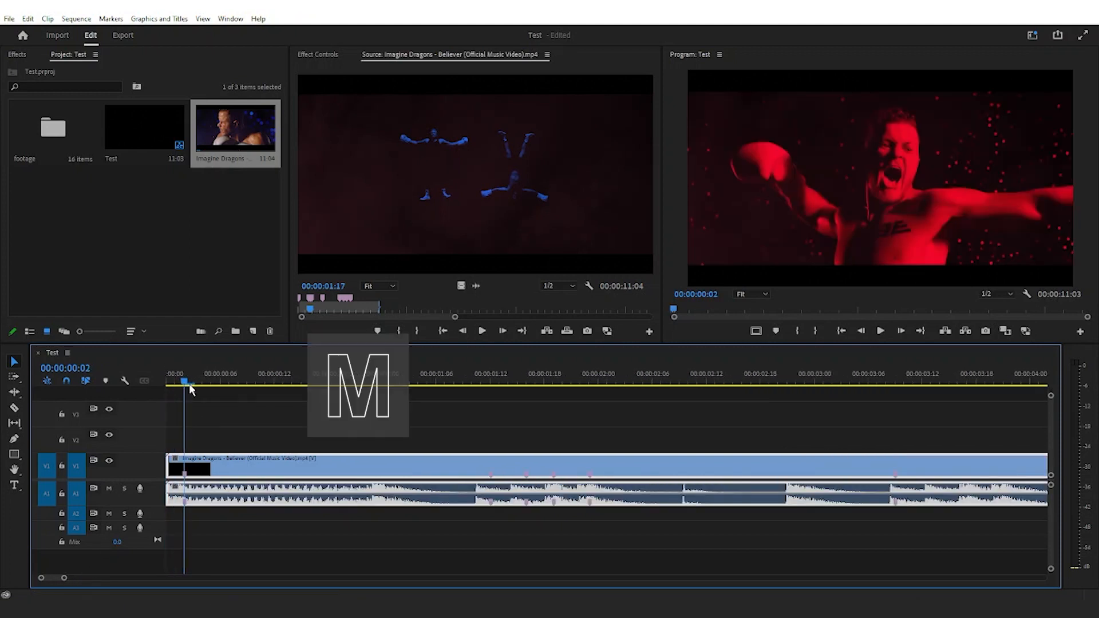
pyautogui.click(203, 421)
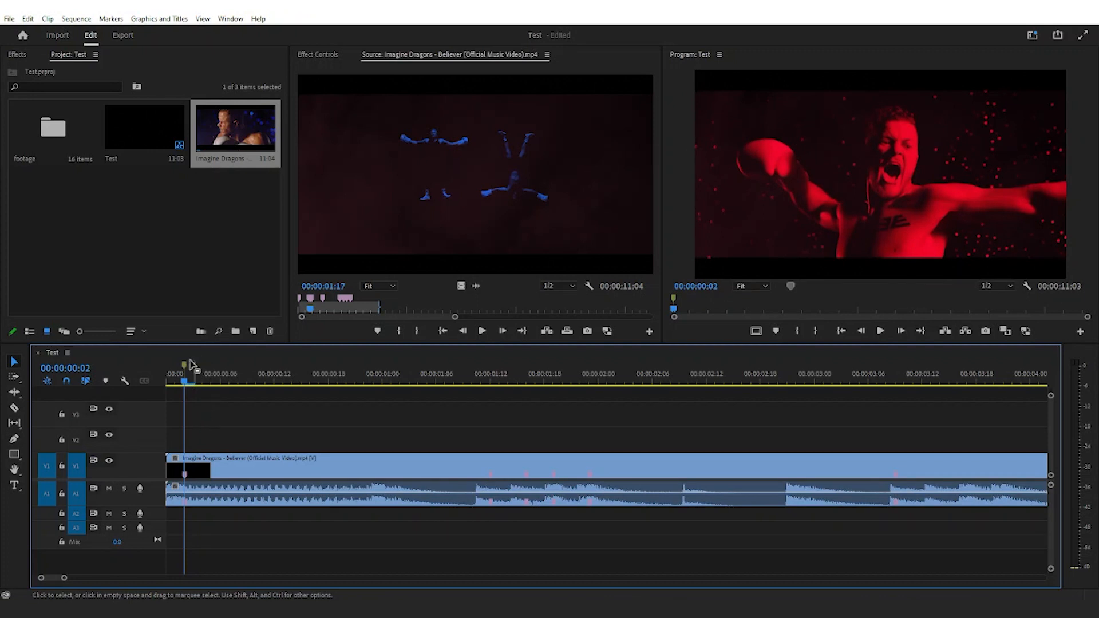
# Step: Step through the clip's scene markers and add matching sequence markers up to 00:00:01:16
pyautogui.moveTo(63, 578); pyautogui.dragTo(77, 578)
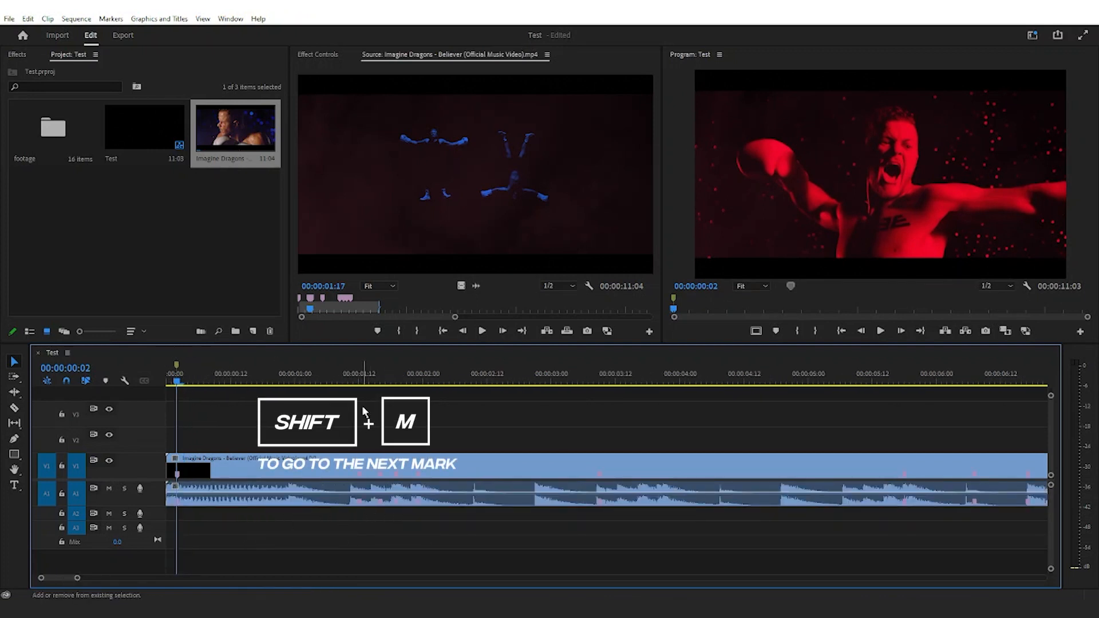
pyautogui.hotkey('shift', 'm')
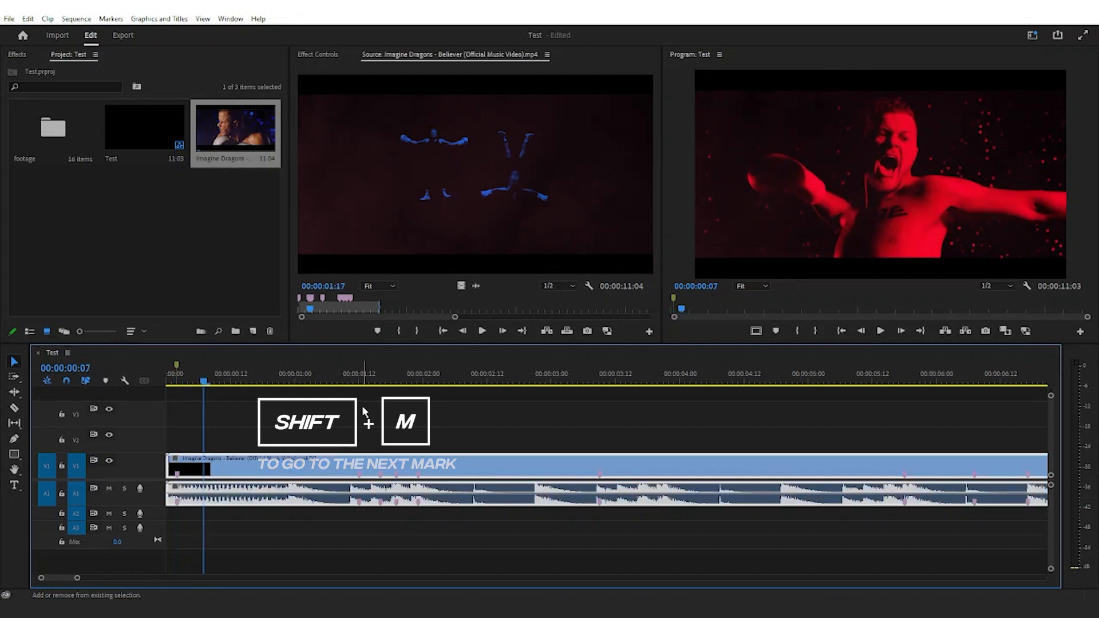
pyautogui.click(379, 390)
pyautogui.hotkey('shift', 'm')
pyautogui.hotkey('shift', 'm')
pyautogui.hotkey('shift', 'm')
pyautogui.hotkey('shift', 'm')
pyautogui.hotkey('shift', 'm')
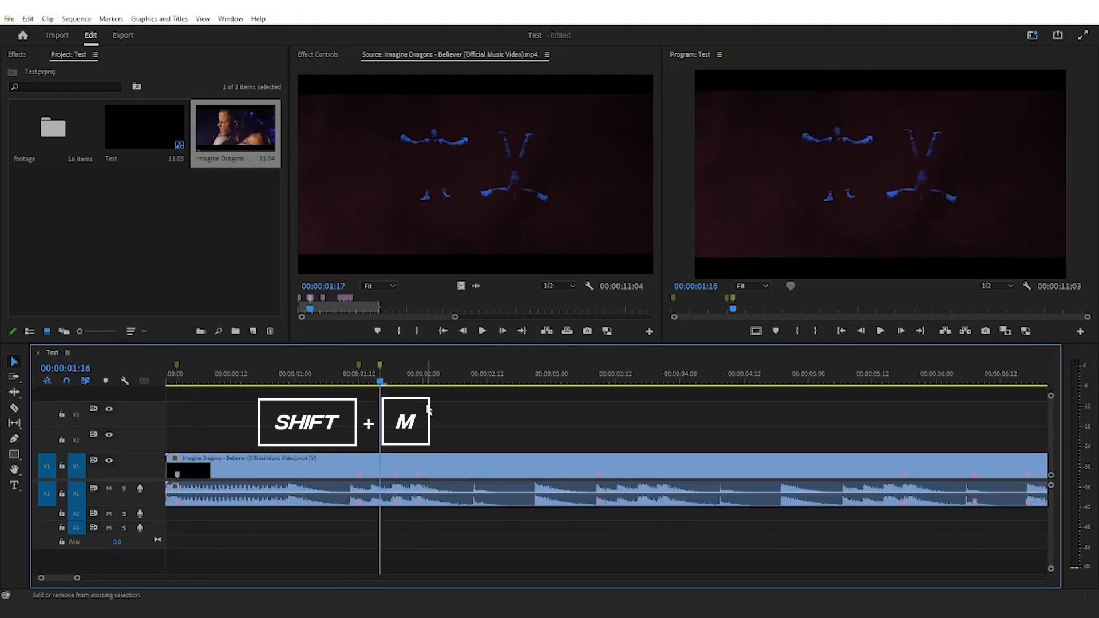
# Step: Add matching sequence markers at the remaining detected scene cuts, through the last clip marker just after seven seconds
pyautogui.hotkey('shift', 'm')
pyautogui.hotkey('shift', 'm')
pyautogui.press('-')
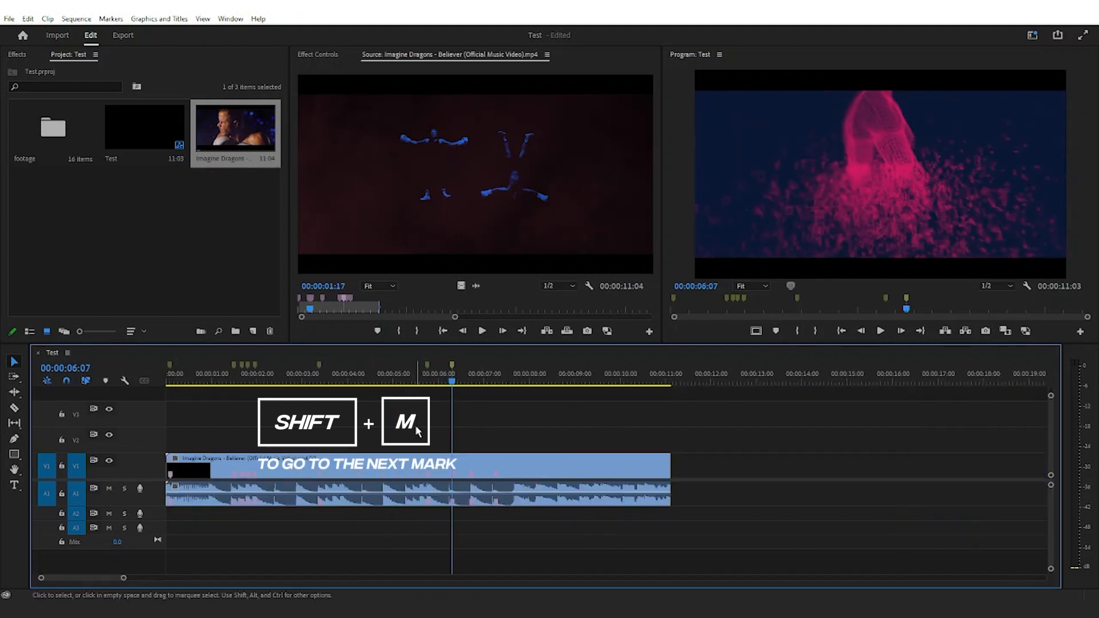
pyautogui.hotkey('shift', 'm')
pyautogui.hotkey('shift', 'm')
# Step: Add extra sequence markers on the waveform beats near one second, just before three seconds, and at 00:00:04:19
pyautogui.moveTo(315, 378); pyautogui.dragTo(338, 381)
pyautogui.press('m')
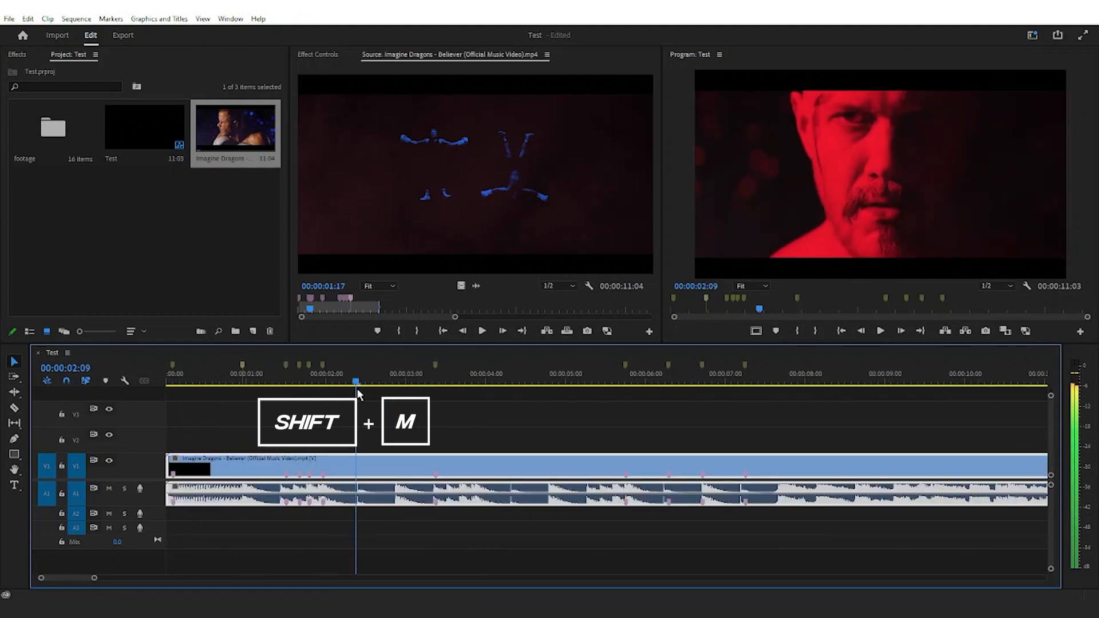
pyautogui.moveTo(358, 393)
pyautogui.mouseDown()
pyautogui.moveTo(416, 385)
pyautogui.moveTo(565, 404)
pyautogui.moveTo(550, 400)
pyautogui.mouseUp()
pyautogui.press('Left')
pyautogui.click(404, 400)
pyautogui.press('m')
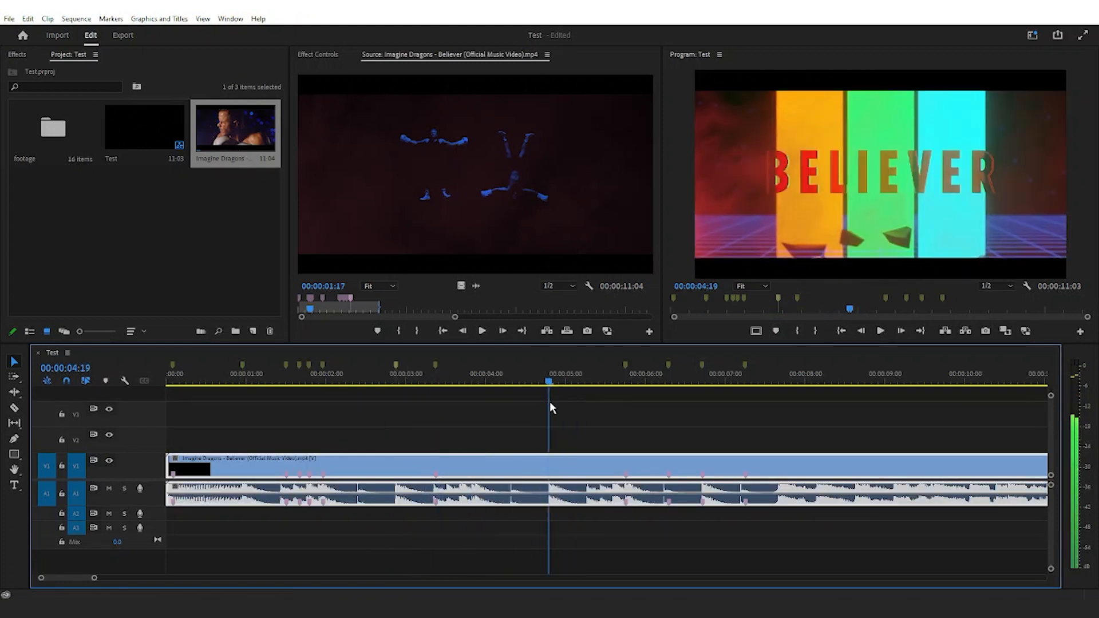
pyautogui.press('m')
# Step: Add sequence markers on the audio beats between about seven and a half and eight and a half seconds
pyautogui.moveTo(99, 579); pyautogui.dragTo(113, 578)
pyautogui.moveTo(466, 378)
pyautogui.mouseDown()
pyautogui.moveTo(621, 378)
pyautogui.moveTo(584, 381)
pyautogui.moveTo(638, 392)
pyautogui.mouseUp()
pyautogui.hotkey('ctrl', 'z')
pyautogui.click(640, 427)
pyautogui.press('m')
pyautogui.click(595, 404)
pyautogui.press('m')
pyautogui.press('m')
# Step: Add sequence markers on the remaining beats from about nine seconds through 00:00:10:09
pyautogui.moveTo(638, 382); pyautogui.dragTo(735, 388)
pyautogui.click(664, 410)
pyautogui.press('m')
pyautogui.click(681, 405)
pyautogui.press('m')
pyautogui.click(692, 405)
pyautogui.press('m')
pyautogui.click(728, 400)
pyautogui.press('m')
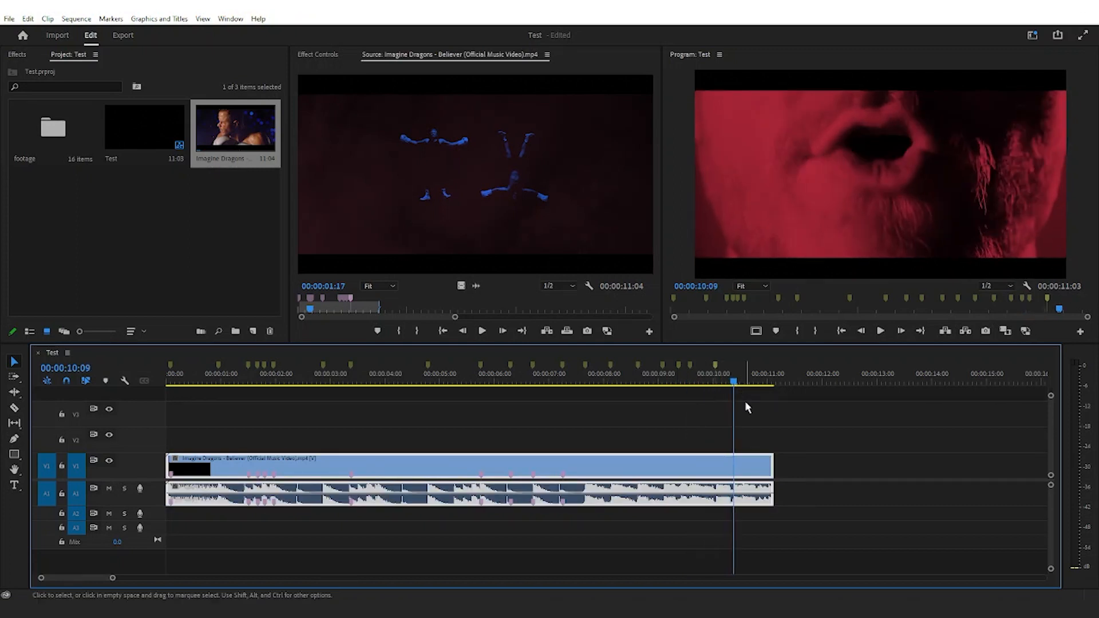
pyautogui.click(739, 404)
pyautogui.press('m')
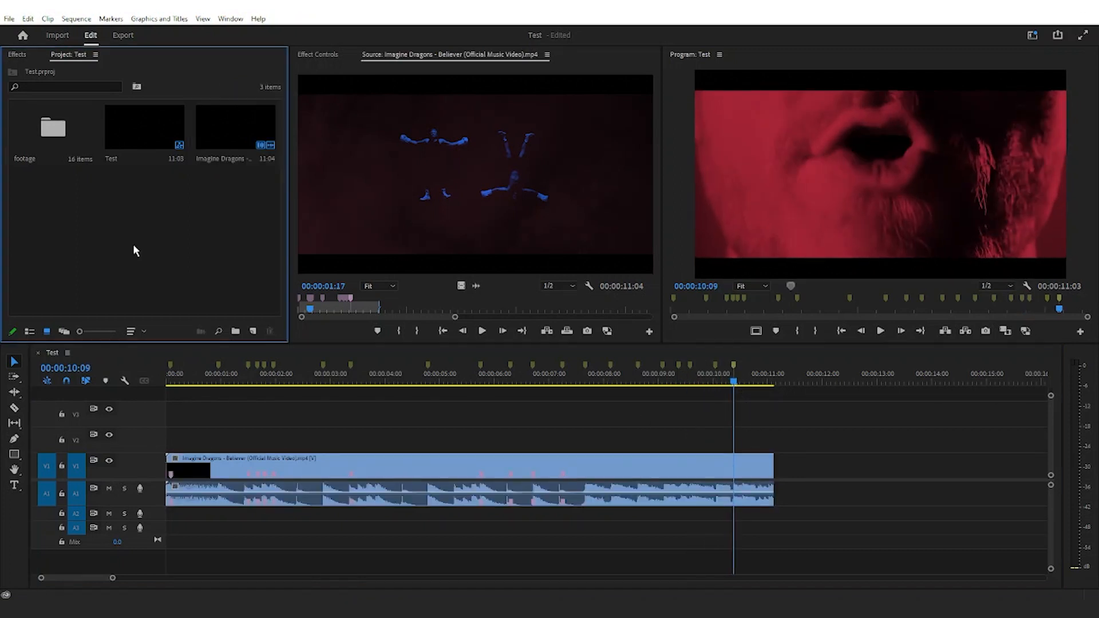
# Step: Open the footage bin and mark a 1:06 in-to-out section on clip 1 (4).mp4
pyautogui.doubleClick(42, 133)
pyautogui.doubleClick(42, 131)
pyautogui.moveTo(322, 310); pyautogui.dragTo(372, 312)
pyautogui.press('i')
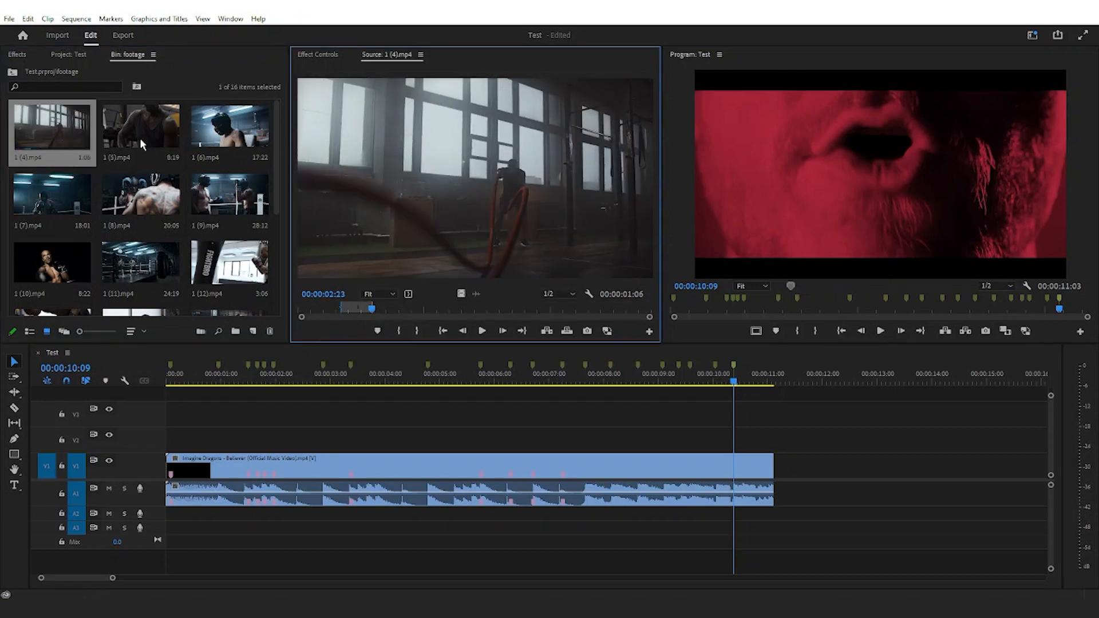
# Step: Mark in and out points on clip 1 (5).mp4 for a 0:24 section and on 1 (6).mp4 for a 2:02 section
pyautogui.doubleClick(131, 126)
pyautogui.moveTo(371, 308); pyautogui.dragTo(457, 313)
pyautogui.press('i')
pyautogui.doubleClick(232, 127)
pyautogui.moveTo(351, 310); pyautogui.dragTo(376, 313)
pyautogui.press('i')
pyautogui.press('o')
# Step: Mark in and out points on clips 1 (7), 1 (8) and 1 (9) for sections of 1:10, 1:16 and 1:17
pyautogui.doubleClick(52, 195)
pyautogui.press('i')
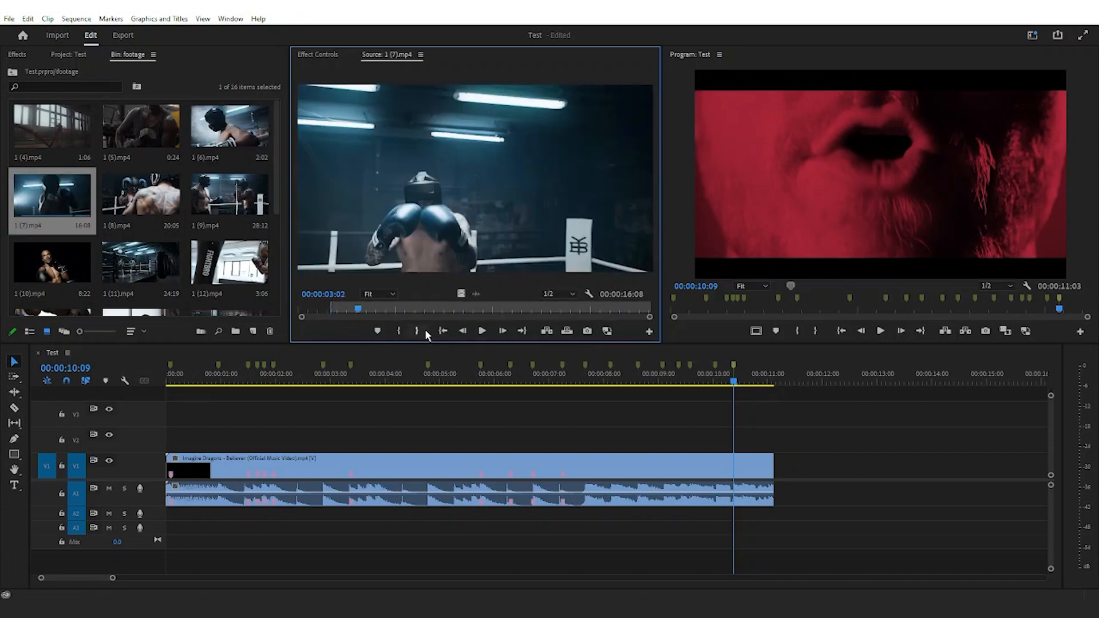
pyautogui.press('o')
pyautogui.doubleClick(141, 196)
pyautogui.press('i')
pyautogui.press('o')
pyautogui.doubleClick(229, 196)
pyautogui.press('i')
pyautogui.press('o')
# Step: Mark in and out points on clips 1 (10), 1 (11) and 1 (12) for sections of 1:06, 2:07 and 1:07
pyautogui.doubleClick(52, 264)
pyautogui.press('i')
pyautogui.moveTo(372, 309); pyautogui.dragTo(532, 310)
pyautogui.press('o')
pyautogui.doubleClick(141, 263)
pyautogui.press('i')
pyautogui.press('o')
pyautogui.doubleClick(229, 263)
pyautogui.press('i')
pyautogui.press('o')
# Step: Mark in and out points on clip 1 (13).mp4 for a 3:06 section and on 1 (14).mp4 for a 4:04 section
pyautogui.moveTo(277, 201); pyautogui.dragTo(277, 259)
pyautogui.doubleClick(52, 223)
pyautogui.press('o')
pyautogui.doubleClick(143, 229)
pyautogui.moveTo(424, 311); pyautogui.dragTo(467, 311)
pyautogui.press('i')
pyautogui.press('o')
# Step: Mark in and out points on clip 1 (16).mp4 for a 5:16 section and on 1 (1).mp4 for a 5:14 section
pyautogui.doubleClick(52, 291)
pyautogui.press('i')
pyautogui.doubleClick(140, 291)
pyautogui.click(375, 312)
pyautogui.press('i')
pyautogui.moveTo(376, 313); pyautogui.dragTo(466, 311)
pyautogui.press('o')
# Step: Mark in and out points on clip 1 (2).mp4 for a 3:08 section and on 1 (3).mp4 for a 4:11 section
pyautogui.scroll(-3, 230, 229)
pyautogui.doubleClick(230, 212)
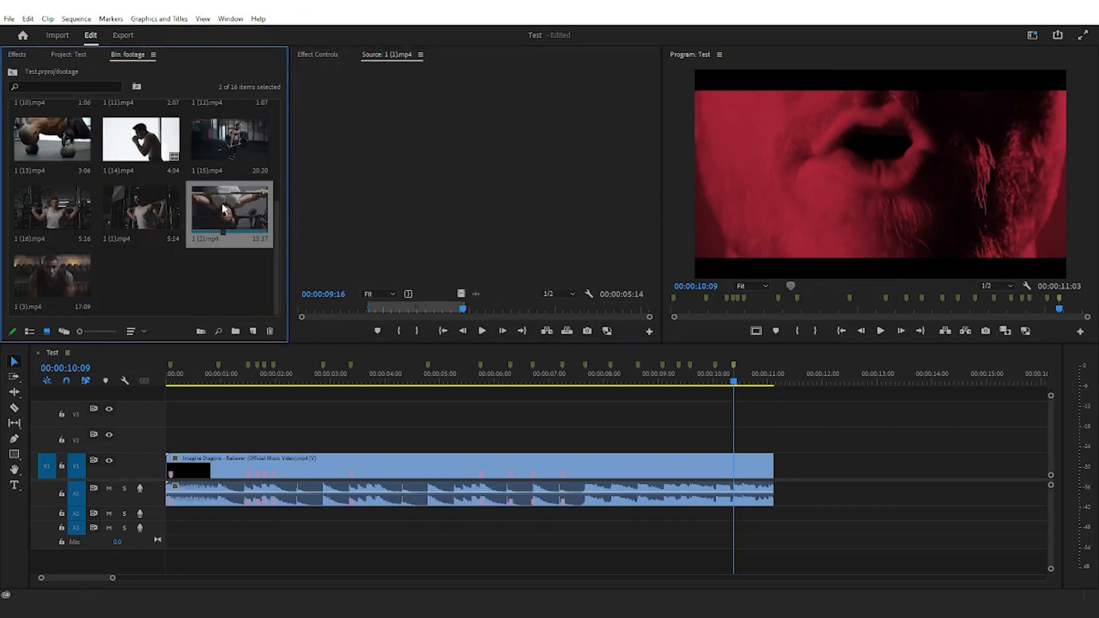
pyautogui.press('i')
pyautogui.press('o')
pyautogui.doubleClick(39, 289)
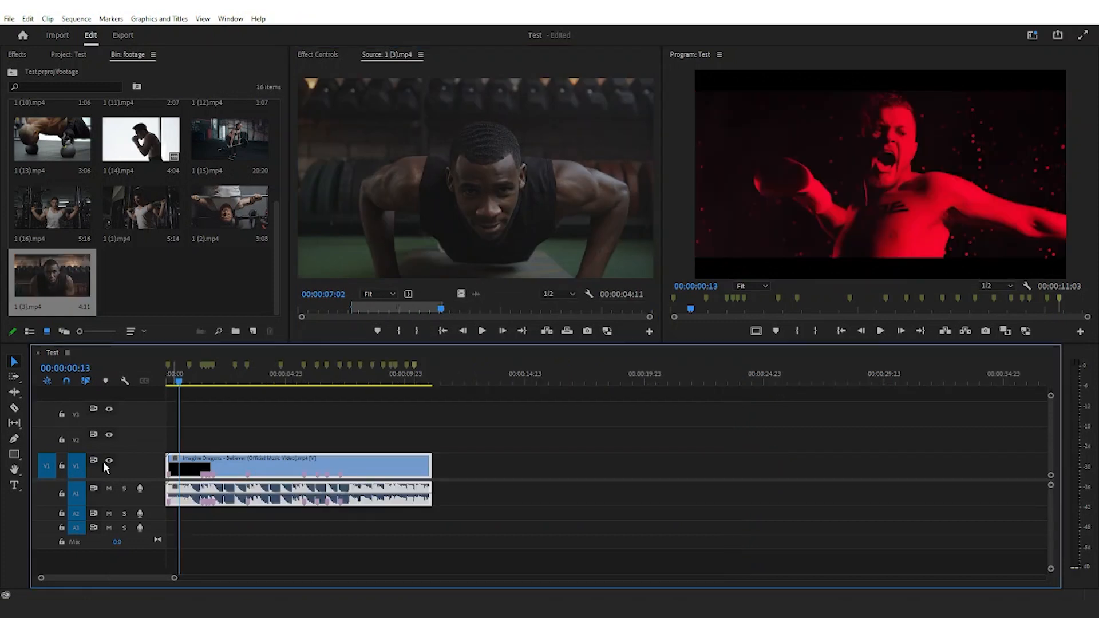
# Step: Hide and lock video track V1, which holds the music video
pyautogui.click(108, 460)
pyautogui.click(62, 467)
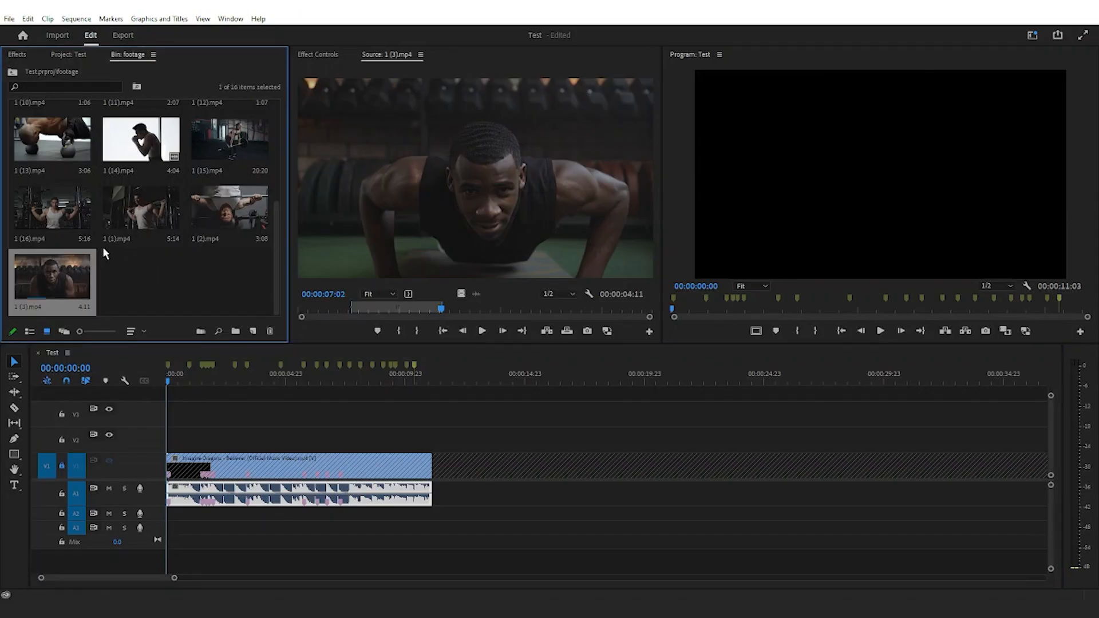
# Step: Select every clip in the footage bin except 1 (15).mp4 and open Automate to Sequence for them
pyautogui.click(105, 254)
pyautogui.hotkey('ctrl', 'a')
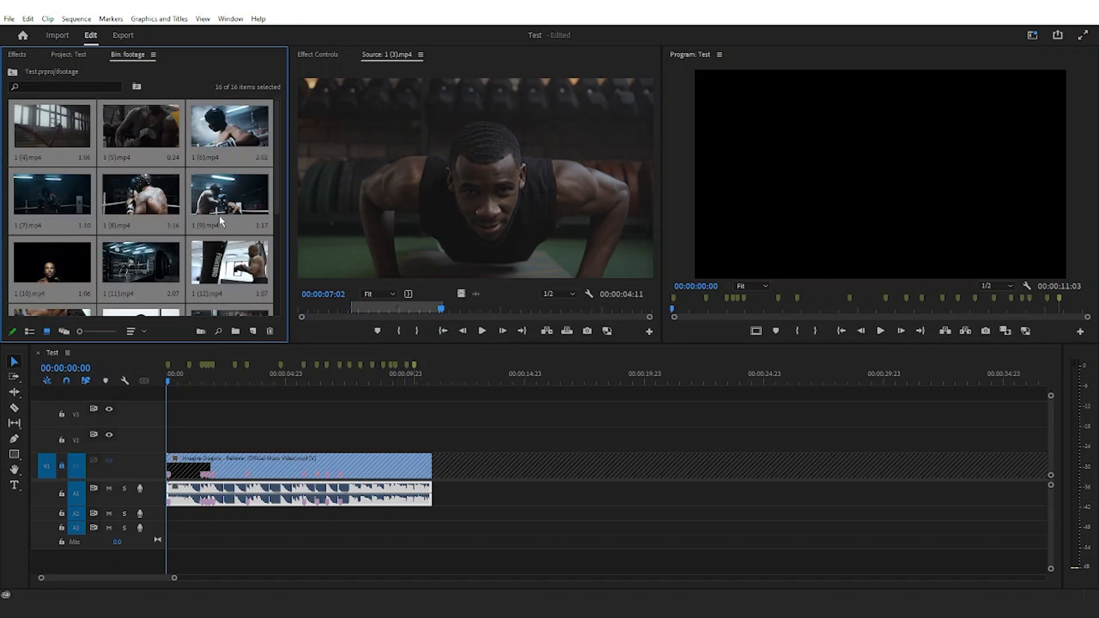
pyautogui.scroll(-1, 276, 170)
pyautogui.keyDown('ctrl'); pyautogui.click(269, 273); pyautogui.keyUp('ctrl')
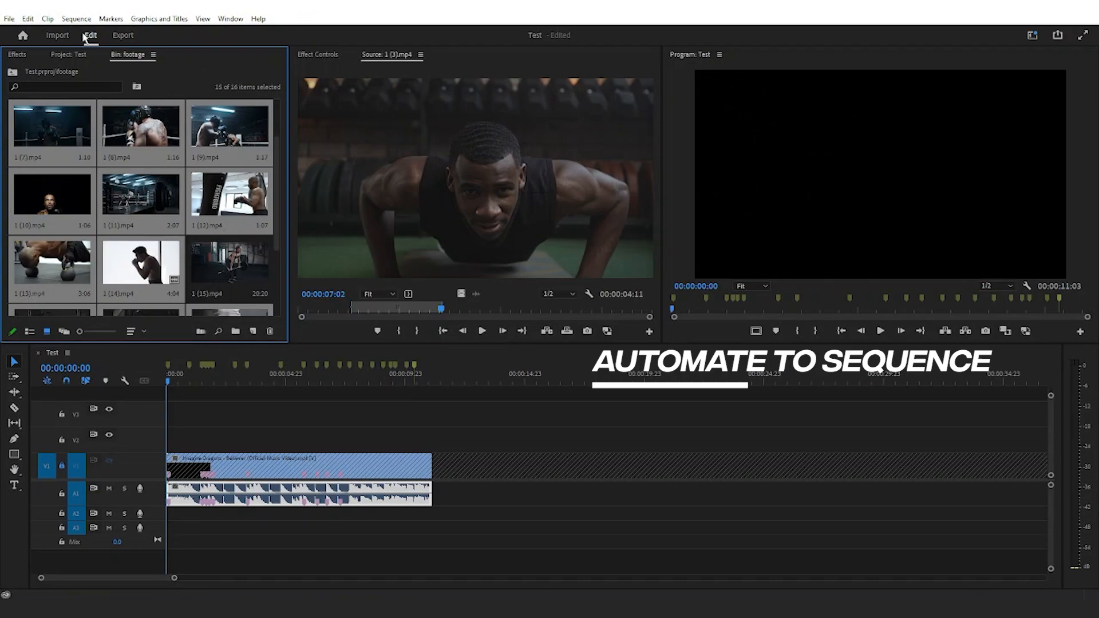
pyautogui.click(47, 19)
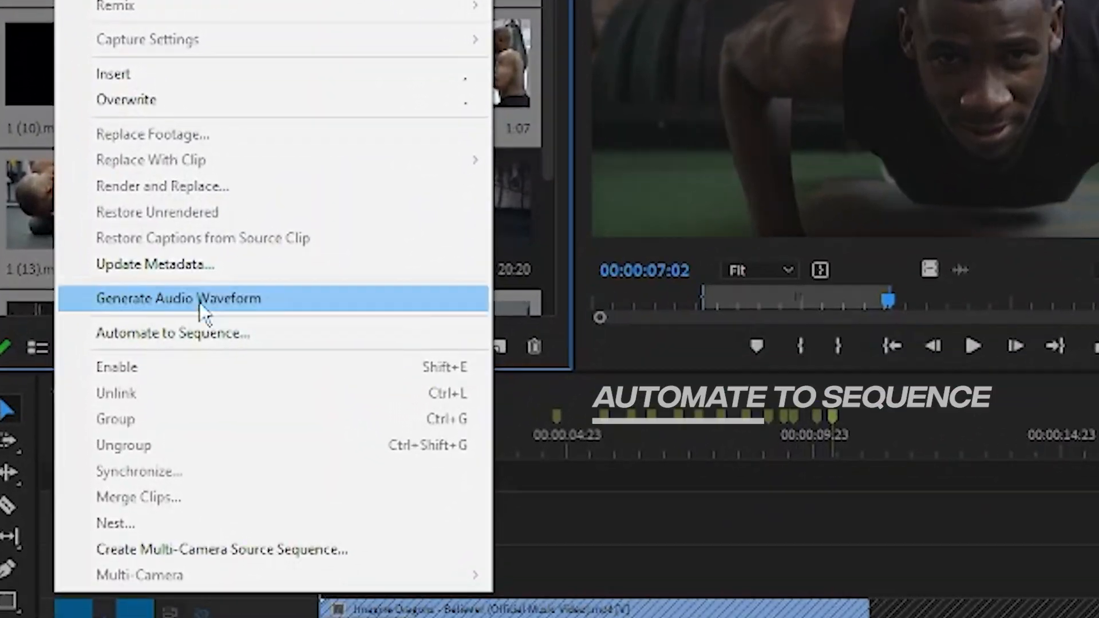
pyautogui.click(172, 333)
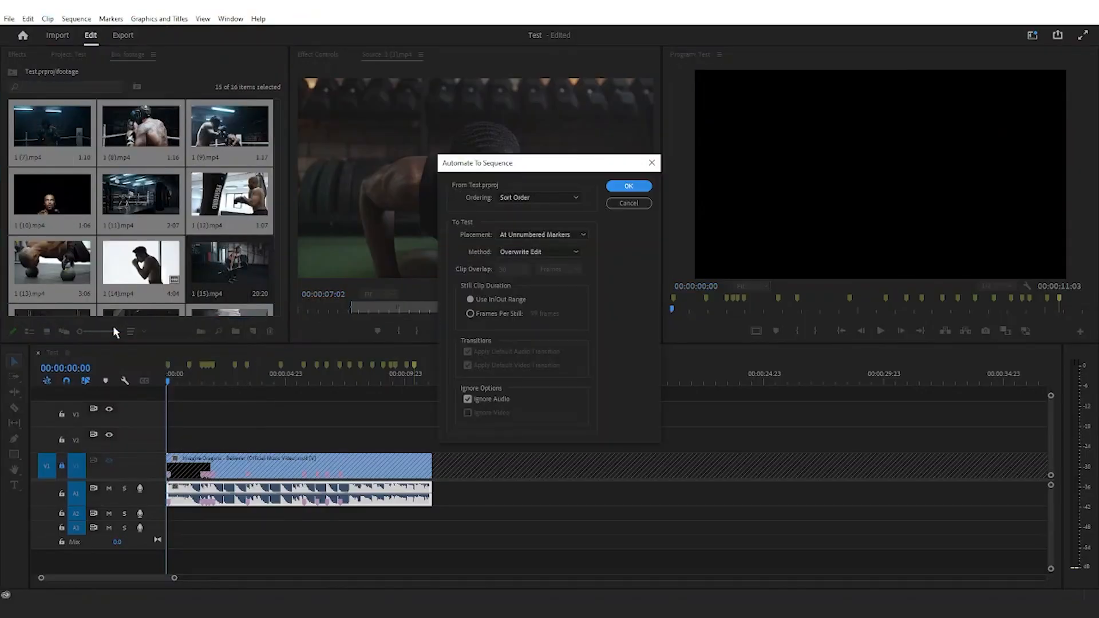
# Step: Automate the clips to the sequence in Sort Order, At Unnumbered Markers, as an Overwrite Edit with Ignore Audio enabled
pyautogui.click(529, 198)
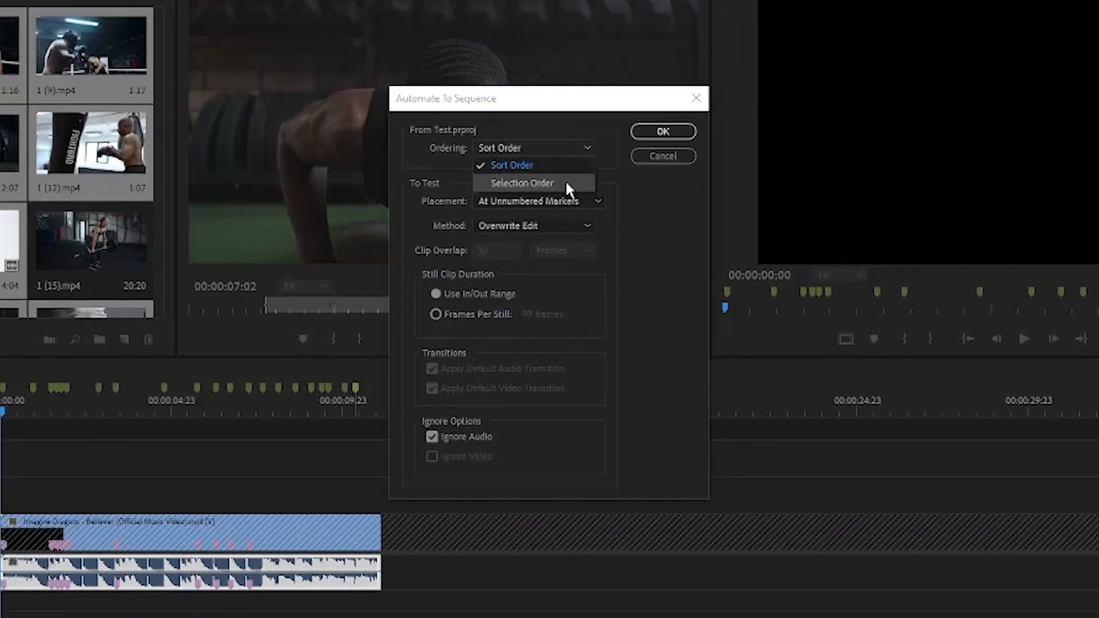
pyautogui.click(561, 166)
pyautogui.click(568, 201)
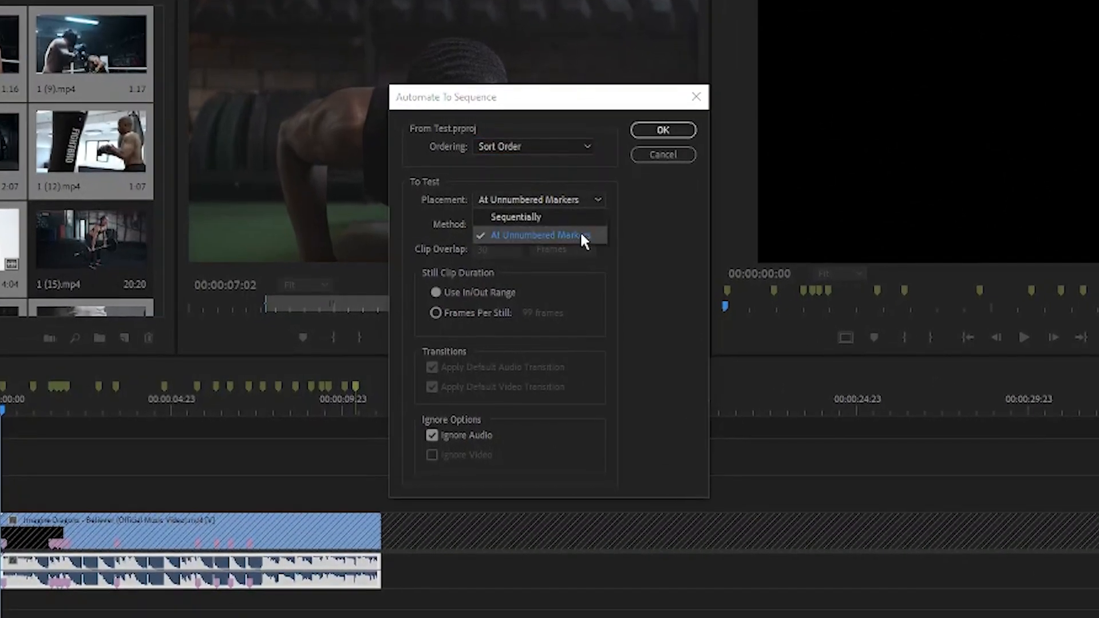
pyautogui.click(582, 236)
pyautogui.click(573, 222)
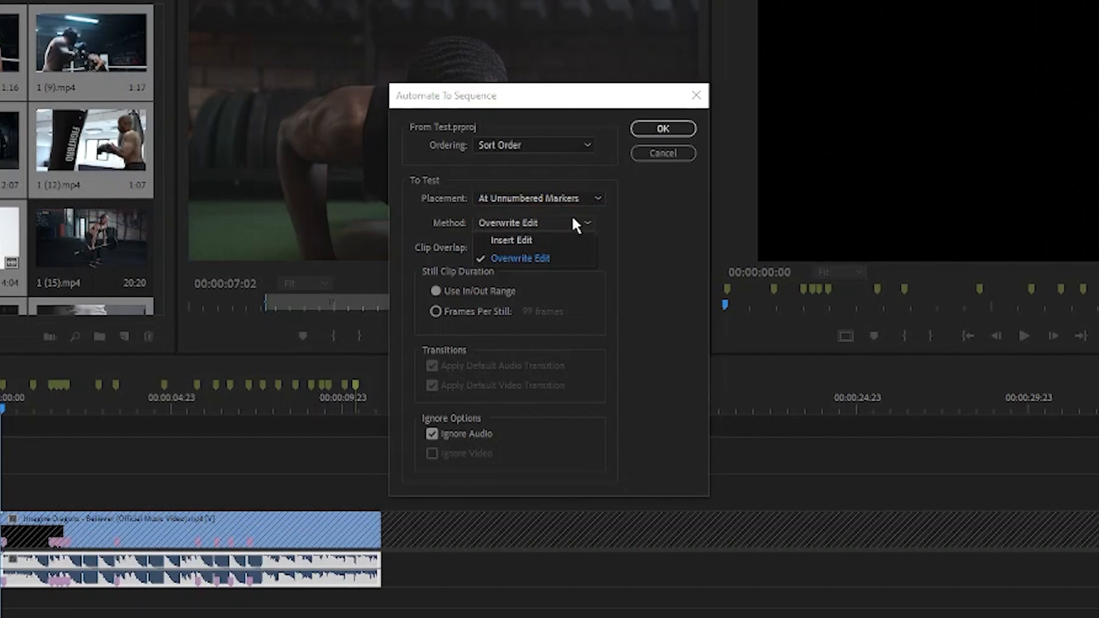
pyautogui.click(647, 222)
pyautogui.click(471, 438)
pyautogui.click(485, 434)
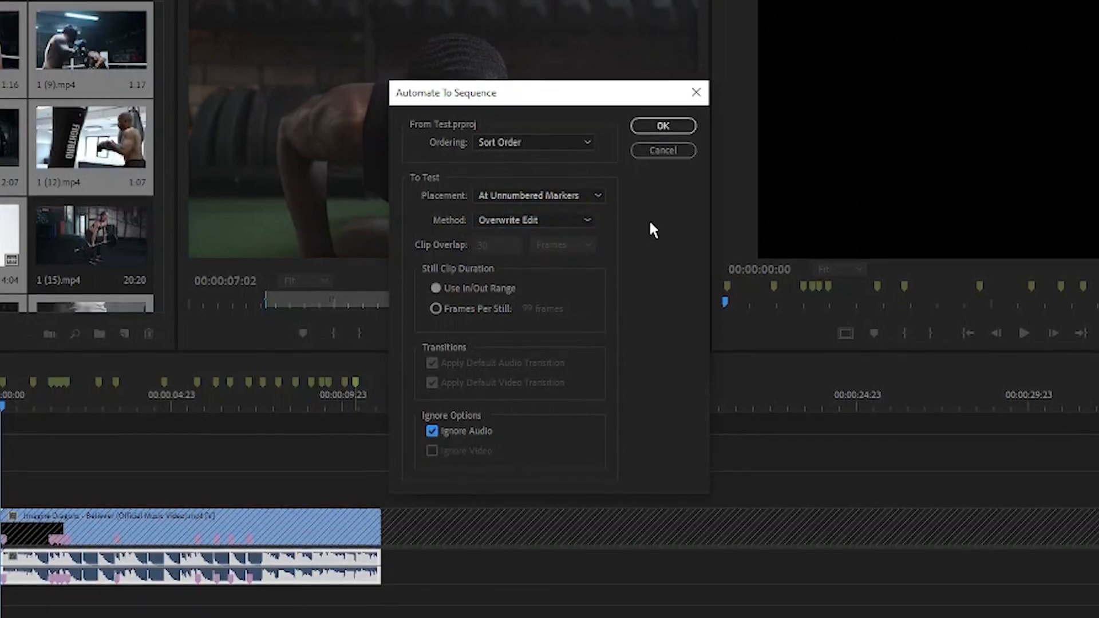
pyautogui.click(671, 130)
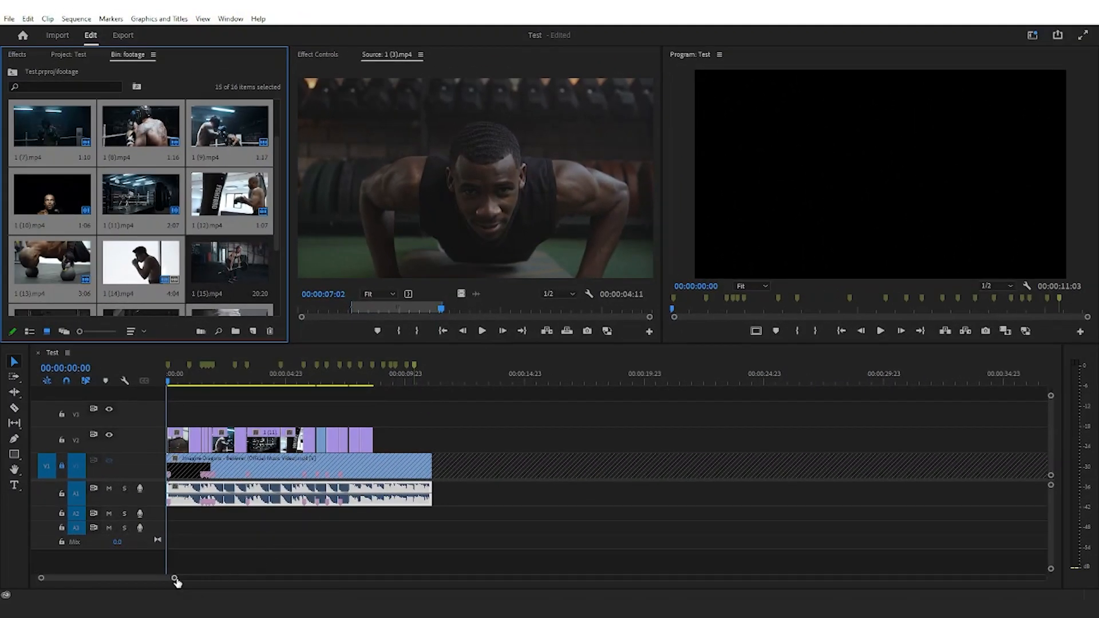
pyautogui.moveTo(177, 582); pyautogui.dragTo(134, 577)
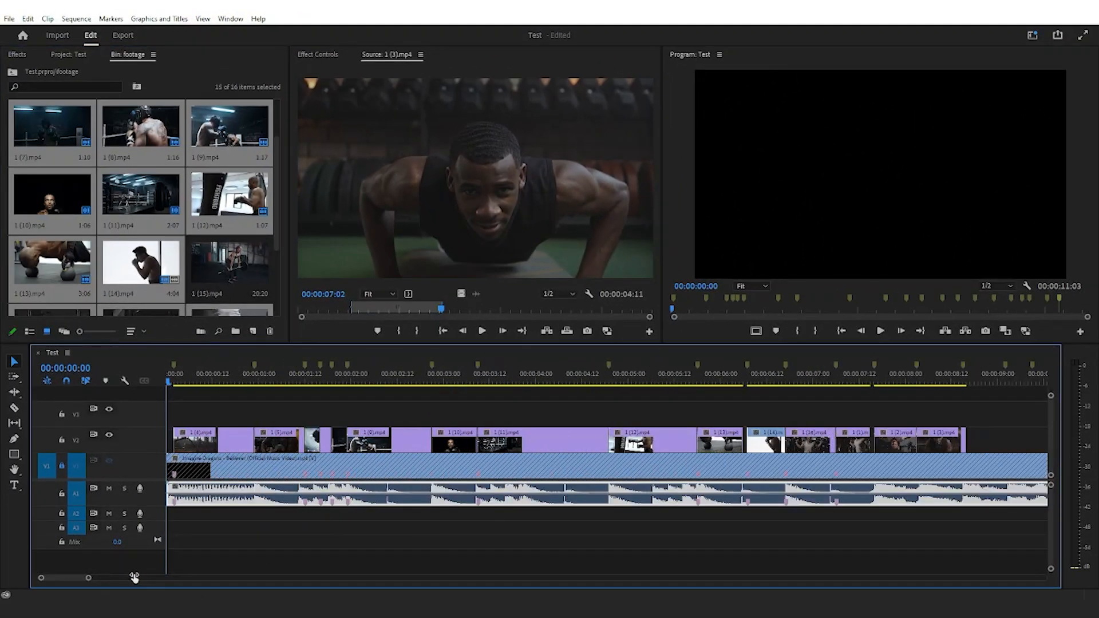
pyautogui.click(414, 409)
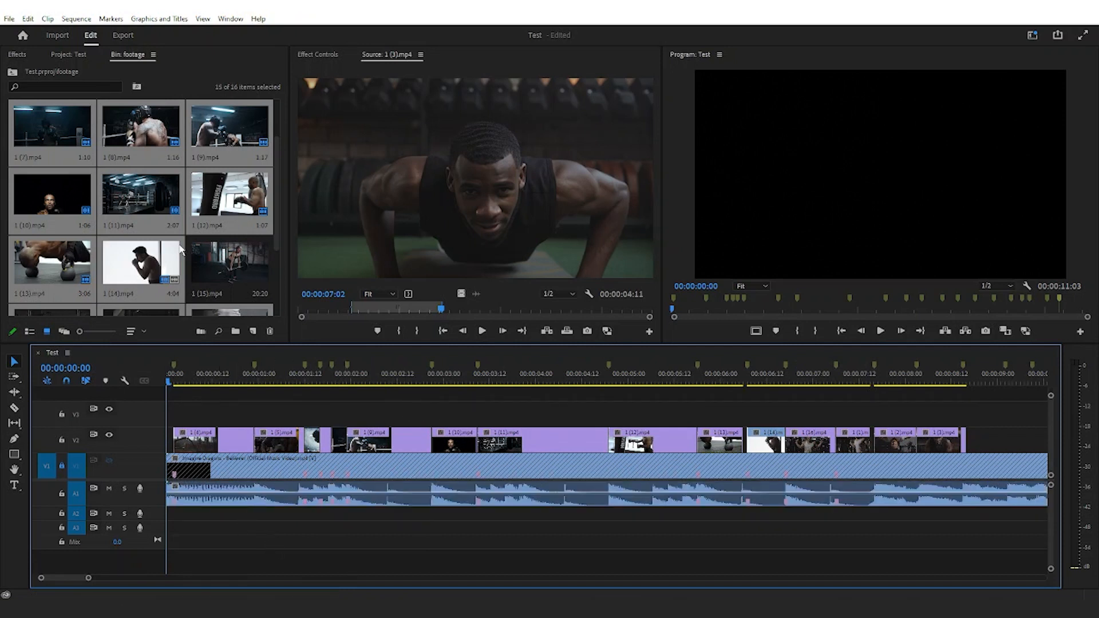
# Step: Mark new in and out points on 1 (14).mp4 and place the short section on V3 at the start of the sequence
pyautogui.doubleClick(154, 284)
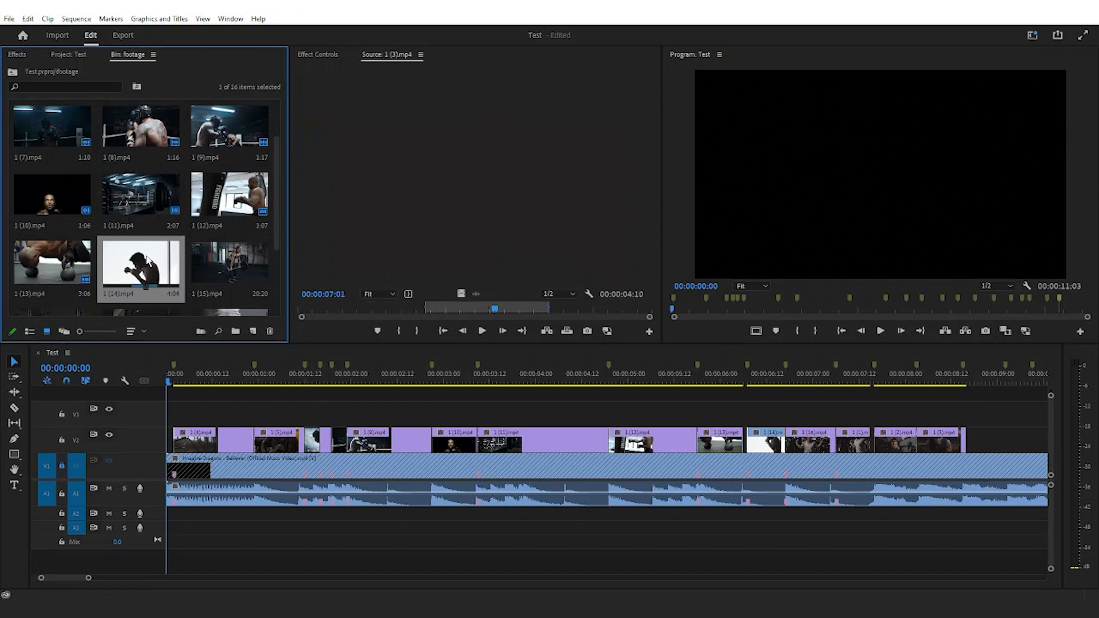
pyautogui.click(313, 310)
pyautogui.click(391, 332)
pyautogui.moveTo(312, 309); pyautogui.dragTo(331, 307)
pyautogui.click(327, 310)
pyautogui.click(338, 309)
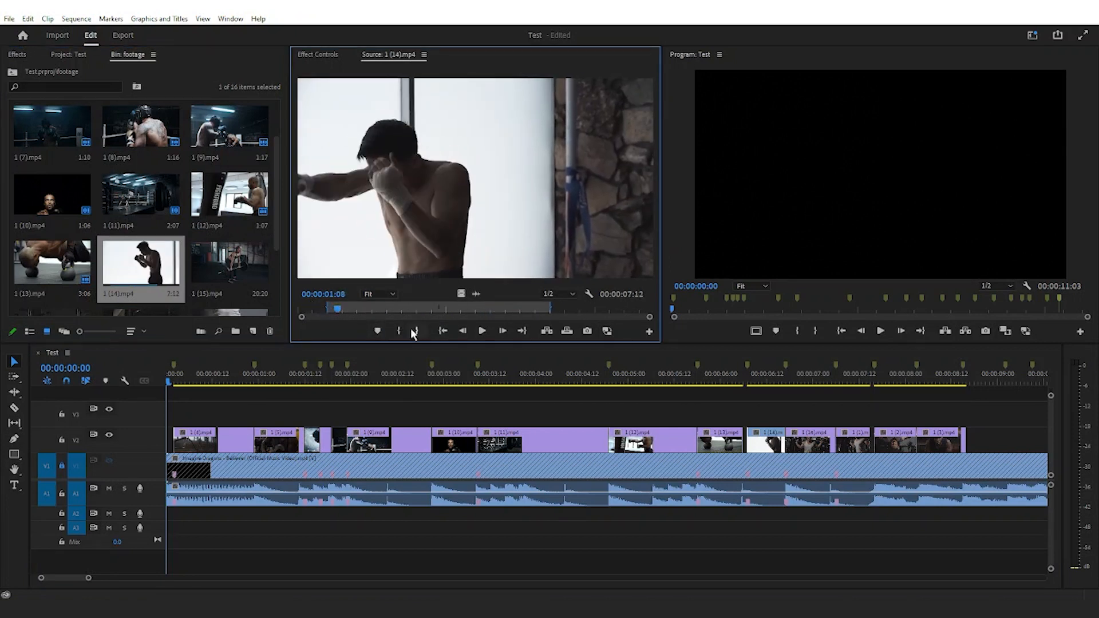
pyautogui.click(416, 332)
pyautogui.moveTo(171, 407); pyautogui.dragTo(174, 418)
# Step: Play back the sequence from near its start
pyautogui.click(196, 382)
pyautogui.press('space')
pyautogui.press('space')
# Step: Overwrite a 1:03 section of 1 (6).mp4 onto V2 at 00:00:08:16, after the last automated clip
pyautogui.moveTo(733, 382); pyautogui.dragTo(739, 383)
pyautogui.moveTo(67, 579); pyautogui.dragTo(77, 580)
pyautogui.click(310, 385)
pyautogui.moveTo(311, 387); pyautogui.dragTo(403, 391)
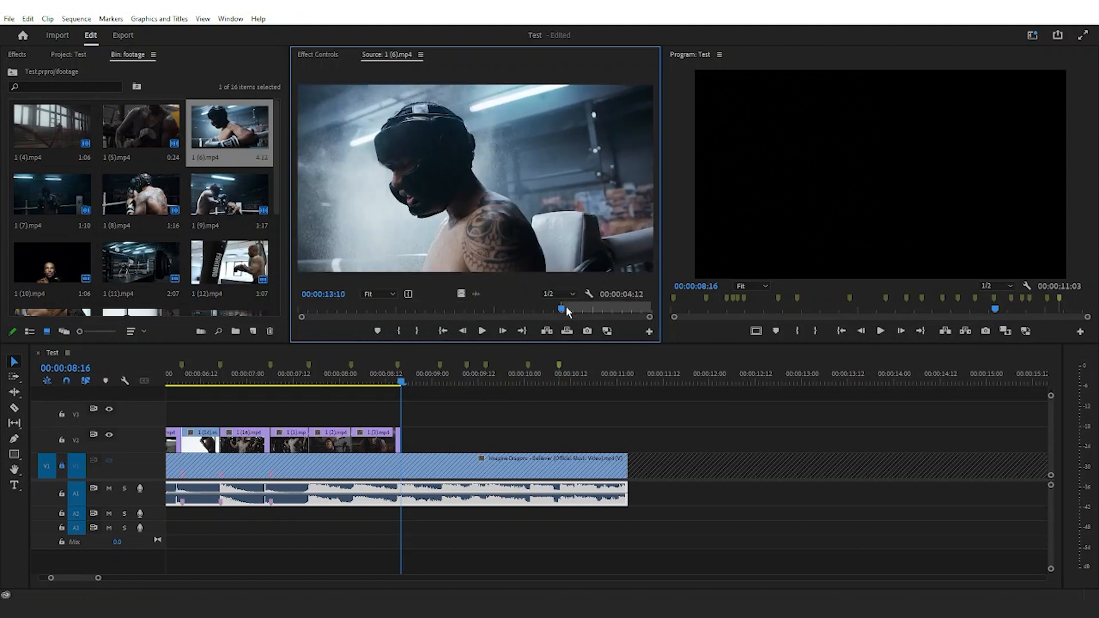
pyautogui.press('.')
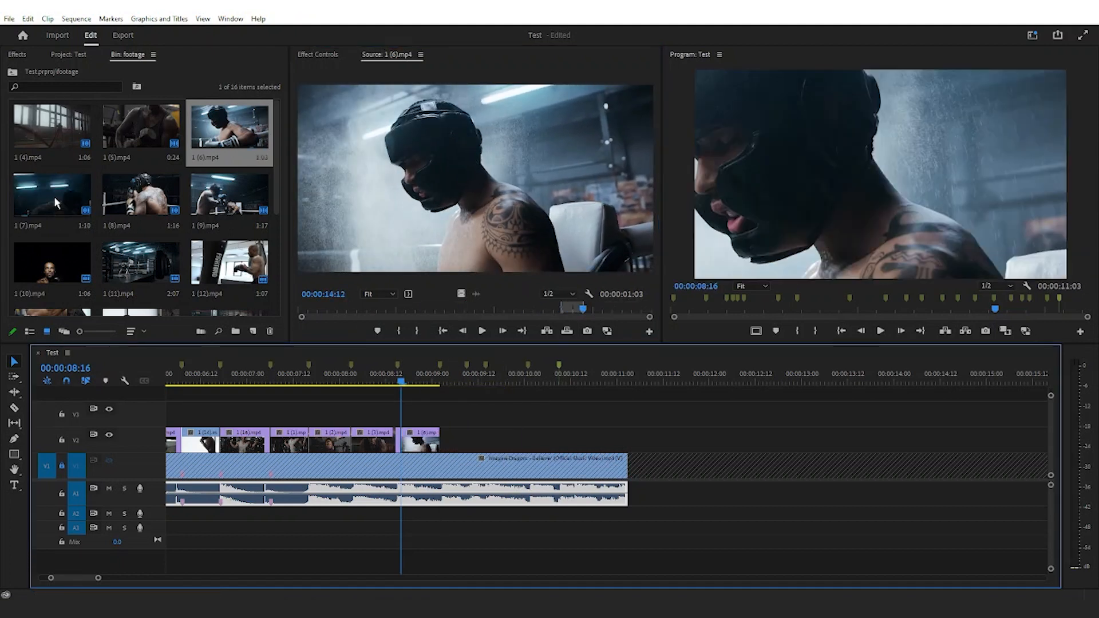
# Step: Mark a section of 1 (9).mp4, append it on V2 after 1 (6).mp4, and trim its end to the next marker
pyautogui.doubleClick(56, 203)
pyautogui.doubleClick(229, 196)
pyautogui.press('i')
pyautogui.moveTo(491, 309); pyautogui.dragTo(541, 312)
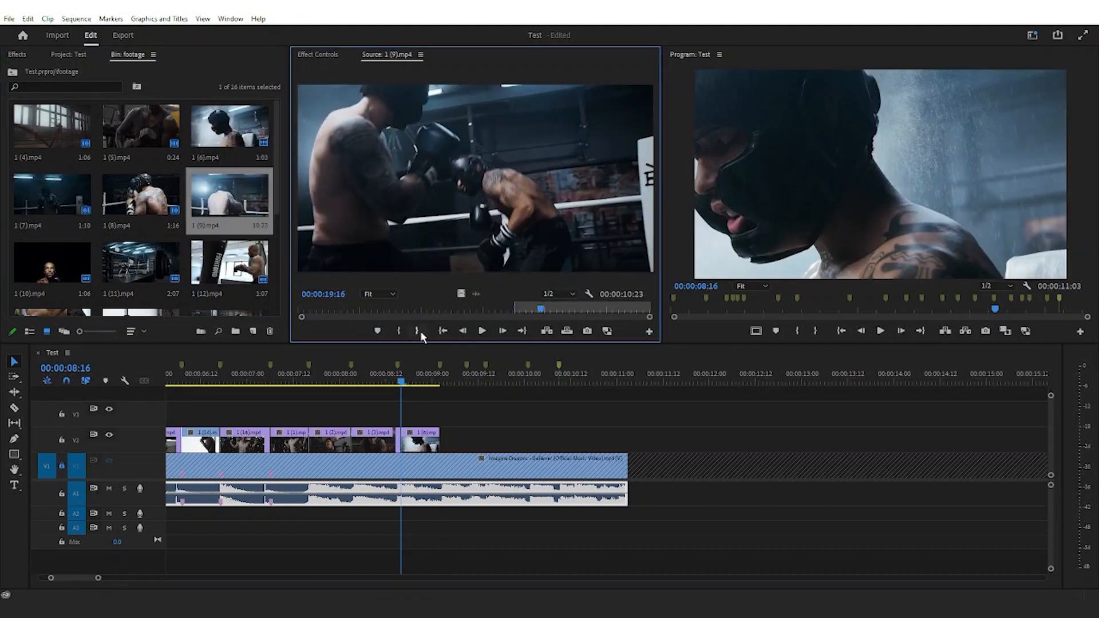
pyautogui.press('o')
pyautogui.moveTo(475, 184); pyautogui.dragTo(516, 440)
pyautogui.moveTo(632, 441); pyautogui.dragTo(466, 440)
# Step: Mark a section of 1 (8).mp4, append it on V2 after 1 (9).mp4, and trim its end to the following marker
pyautogui.doubleClick(141, 197)
pyautogui.moveTo(459, 309); pyautogui.dragTo(502, 310)
pyautogui.press('i')
pyautogui.press('o')
pyautogui.moveTo(475, 183); pyautogui.dragTo(544, 438)
pyautogui.moveTo(545, 441); pyautogui.dragTo(486, 441)
# Step: Mark in and out points on 1 (7).mp4 and append the section on V2 after 1 (8).mp4
pyautogui.doubleClick(52, 198)
pyautogui.moveTo(493, 310); pyautogui.dragTo(527, 309)
pyautogui.click(398, 331)
pyautogui.click(417, 331)
pyautogui.moveTo(476, 183); pyautogui.dragTo(520, 441)
# Step: Mark a 0:20 section of 1 (11).mp4 and append it on V2 after 1 (7).mp4
pyautogui.scroll(-3, 141, 229)
pyautogui.scroll(3, 141, 229)
pyautogui.doubleClick(141, 263)
pyautogui.moveTo(490, 310); pyautogui.dragTo(532, 311)
pyautogui.press('i')
pyautogui.press('o')
pyautogui.moveTo(475, 183)
pyautogui.mouseDown()
pyautogui.moveTo(608, 437)
pyautogui.moveTo(559, 440)
pyautogui.mouseUp()
# Step: Mark a 0:21 section of 1 (14).mp4 and add it as the last clip on V2
pyautogui.scroll(-3, 141, 229)
pyautogui.doubleClick(140, 195)
pyautogui.click(398, 332)
pyautogui.moveTo(437, 310); pyautogui.dragTo(547, 309)
pyautogui.click(417, 332)
pyautogui.moveTo(475, 184); pyautogui.dragTo(564, 453)
# Step: Apply Set to Frame Size to all the selected gym footage clips on V2 and V3
pyautogui.press('\\')
pyautogui.rightClick(184, 448)
pyautogui.scroll(-3, 207, 441)
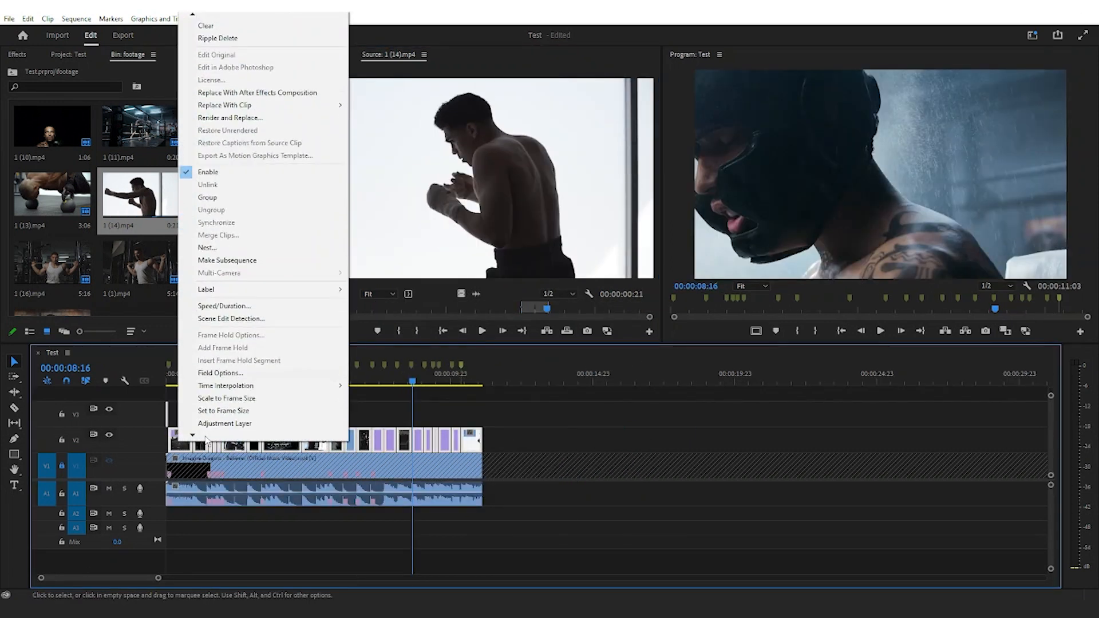
pyautogui.click(236, 412)
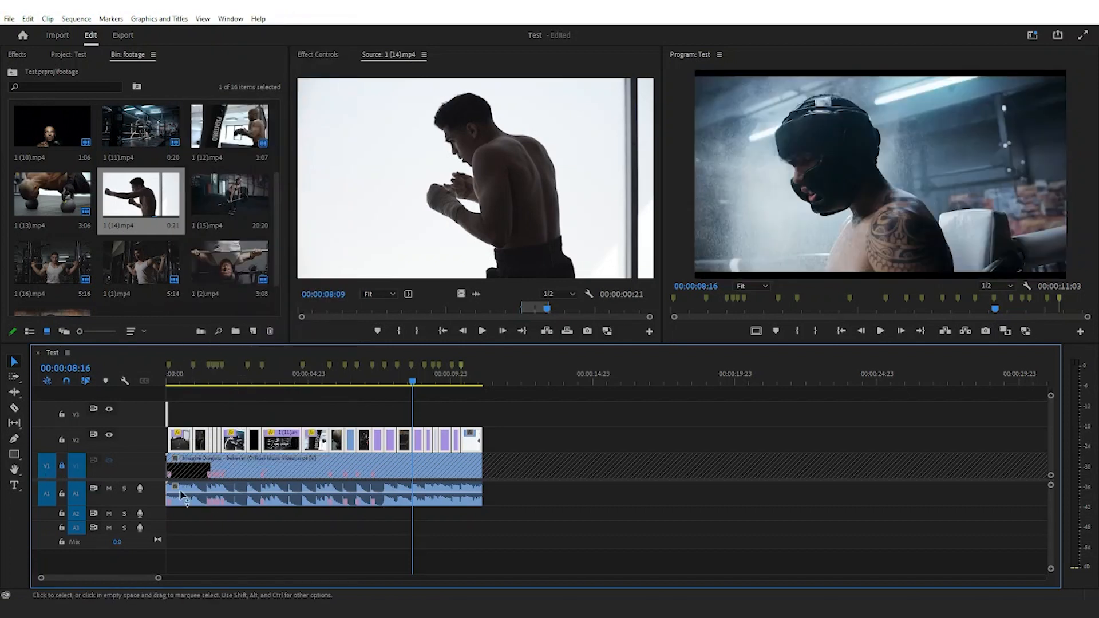